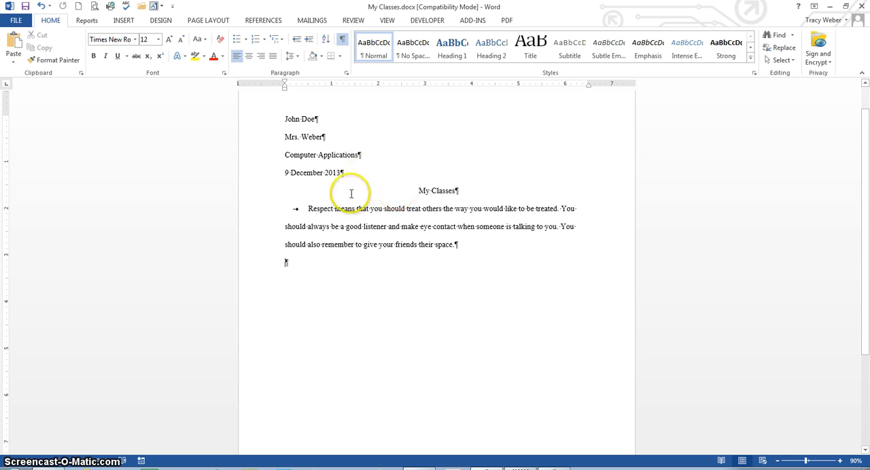
Step: Open Online Pictures and run a Bing image search for "trust"
{"action": "left_click", "coordinate": [123, 20]}
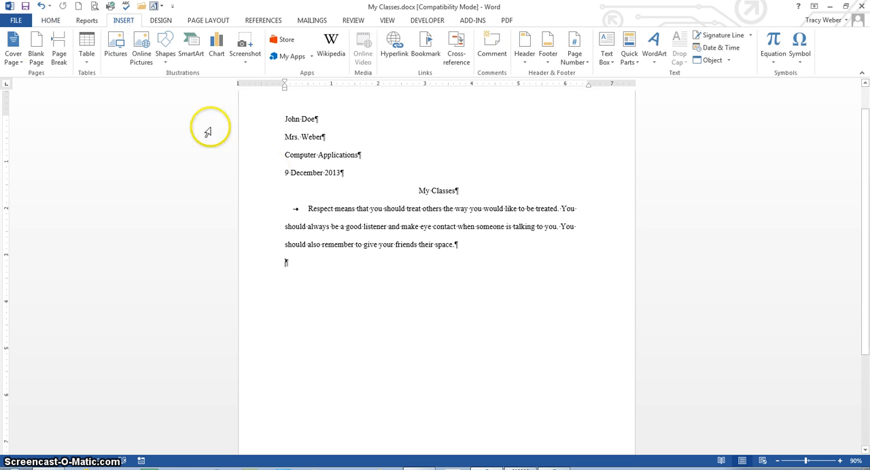
{"action": "left_click", "coordinate": [145, 53]}
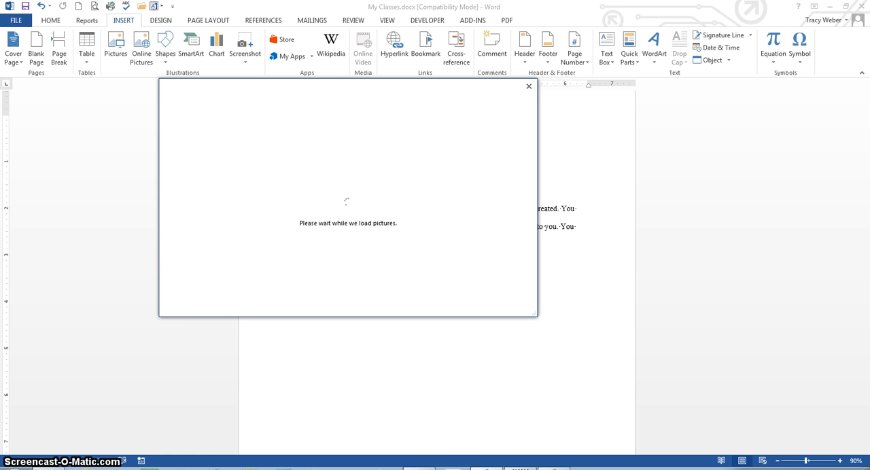
{"action": "left_click", "coordinate": [439, 139]}
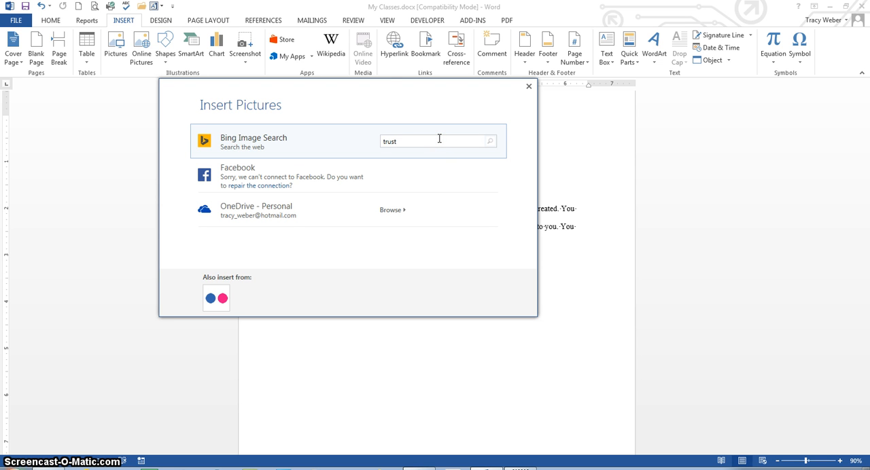
{"action": "type", "text": "trust"}
{"action": "left_click", "coordinate": [490, 141]}
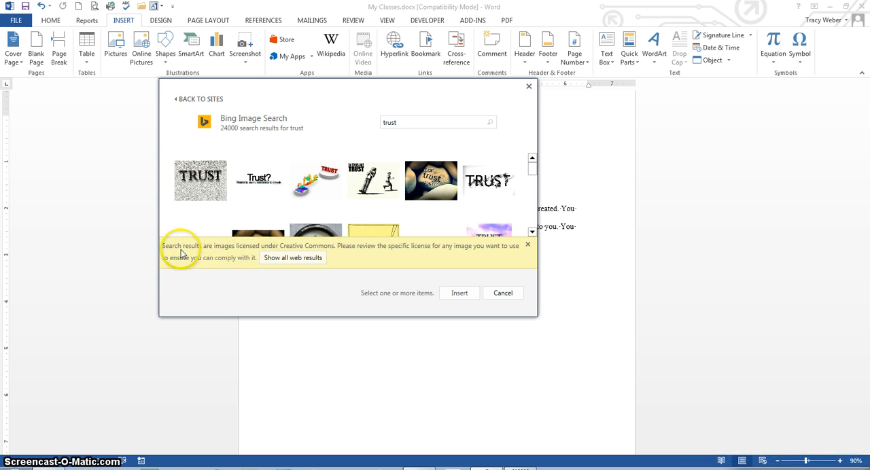
Step: Show all web results, select the image of an adult's hand holding a baby's hand, and insert it
{"action": "left_click", "coordinate": [294, 258]}
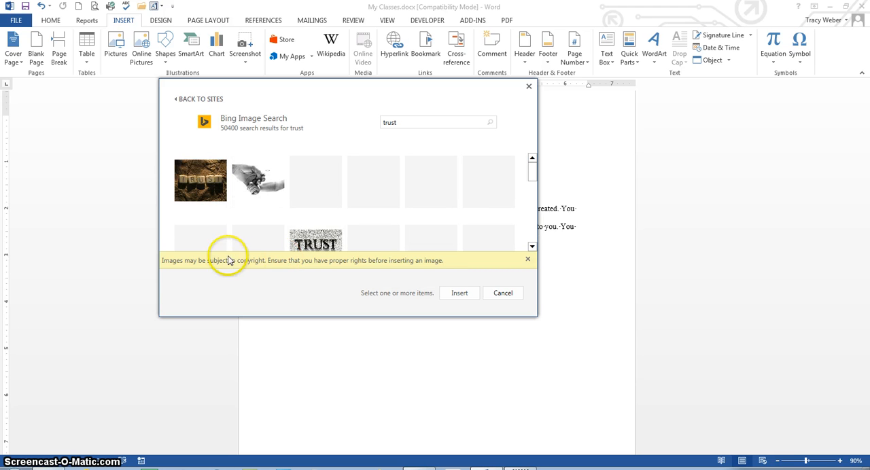
{"action": "left_click", "coordinate": [530, 262]}
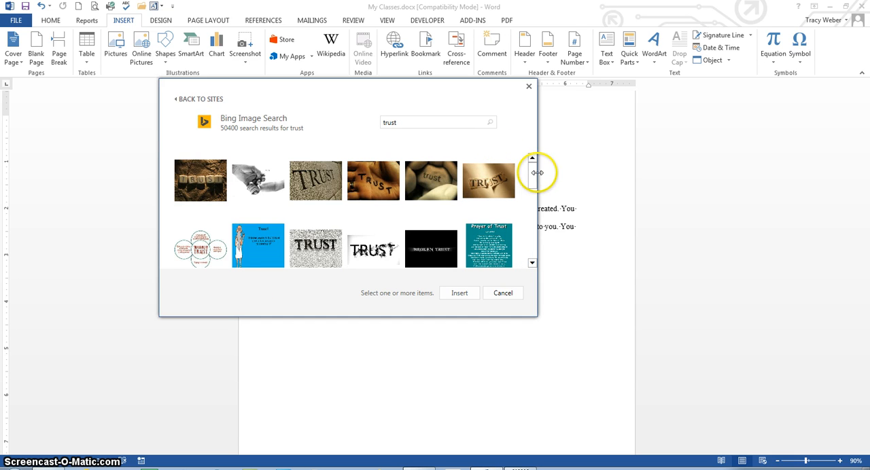
{"action": "mouse_move", "coordinate": [536, 173]}
{"action": "left_mouse_down"}
{"action": "mouse_move", "coordinate": [534, 230]}
{"action": "mouse_move", "coordinate": [533, 166]}
{"action": "left_mouse_up"}
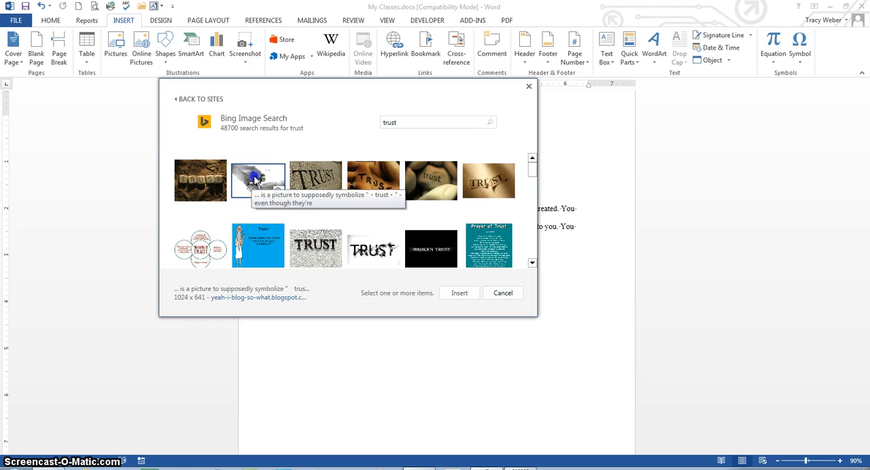
{"action": "left_click", "coordinate": [258, 189]}
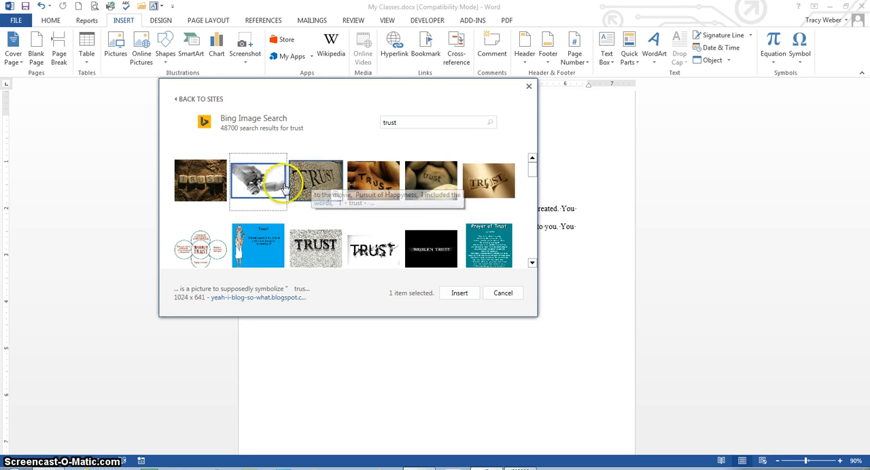
{"action": "left_click", "coordinate": [459, 294]}
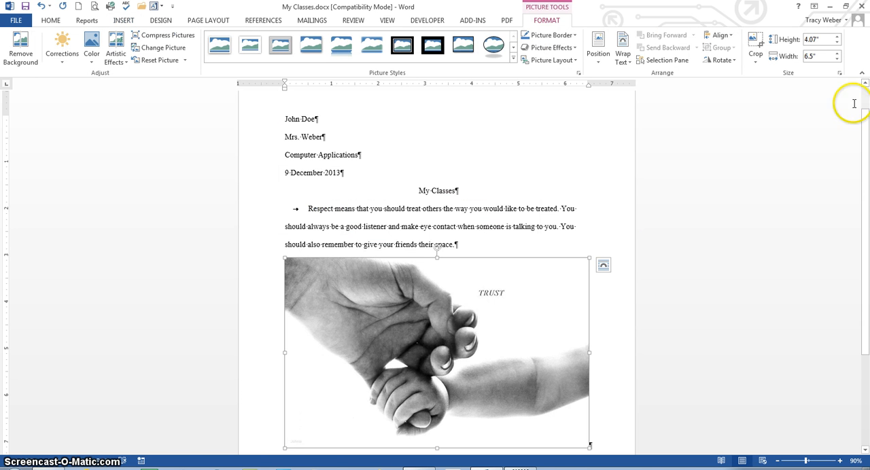
Step: Resize the picture from its corner to about 1.99" high by 3.17" wide
{"action": "scroll", "coordinate": [867, 138], "scroll_direction": "down", "scroll_amount": 1}
{"action": "left_click", "coordinate": [566, 265]}
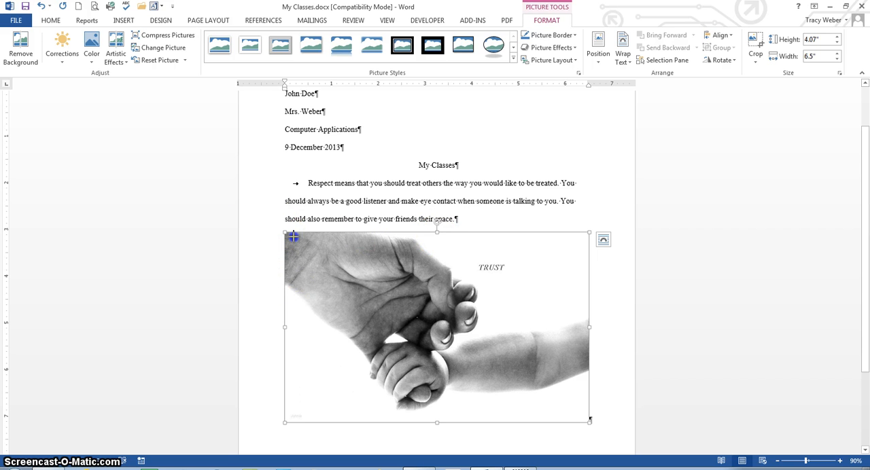
{"action": "left_click_drag", "start_coordinate": [285, 233], "coordinate": [449, 326]}
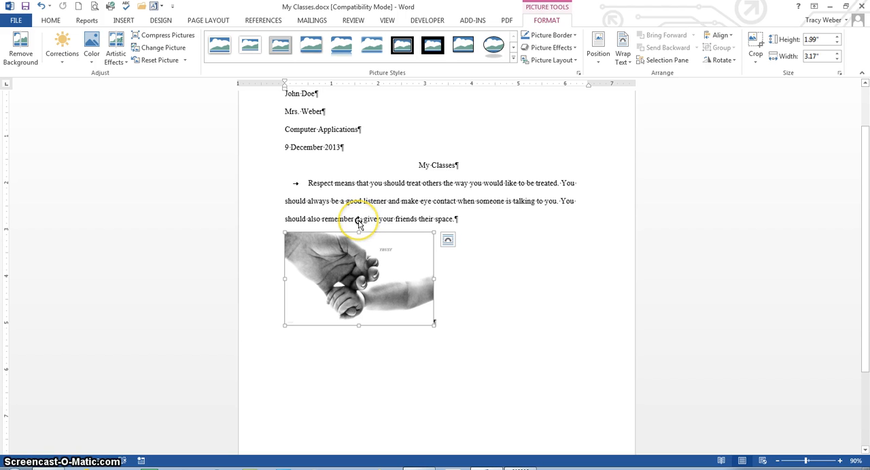
Step: Try to drag the picture to a new position below the paragraph
{"action": "left_click_drag", "start_coordinate": [421, 217], "coordinate": [358, 241]}
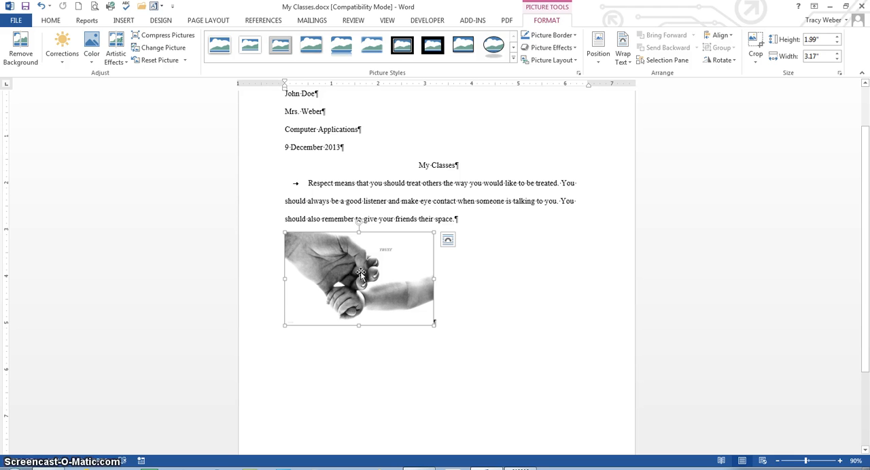
{"action": "left_click_drag", "start_coordinate": [361, 273], "coordinate": [432, 353]}
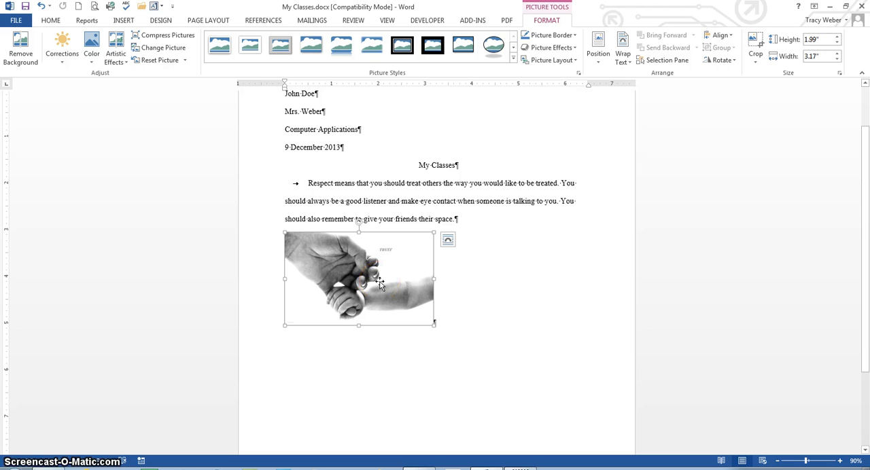
{"action": "left_click", "coordinate": [365, 261]}
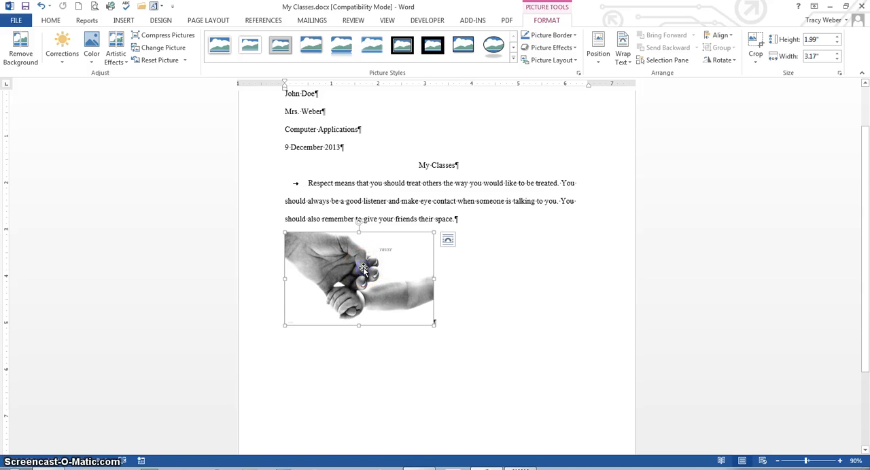
Step: Set the picture's text wrapping to Tight through its layout options
{"action": "left_click", "coordinate": [449, 242]}
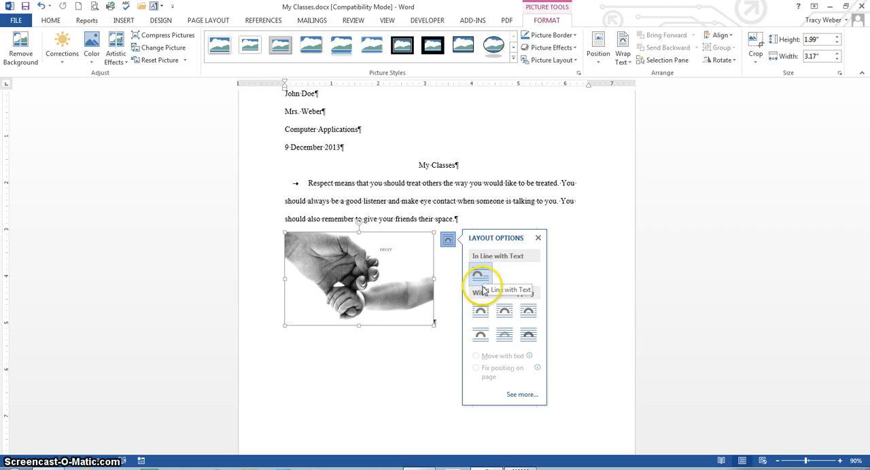
{"action": "left_click", "coordinate": [505, 314]}
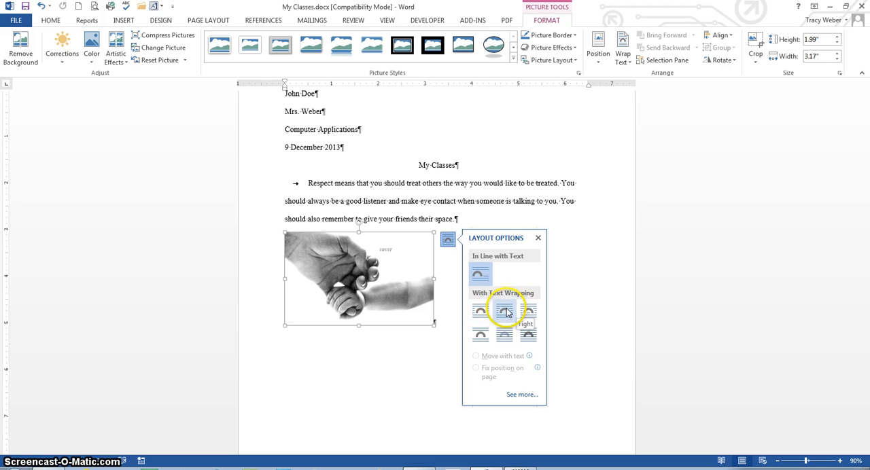
{"action": "left_click", "coordinate": [504, 312]}
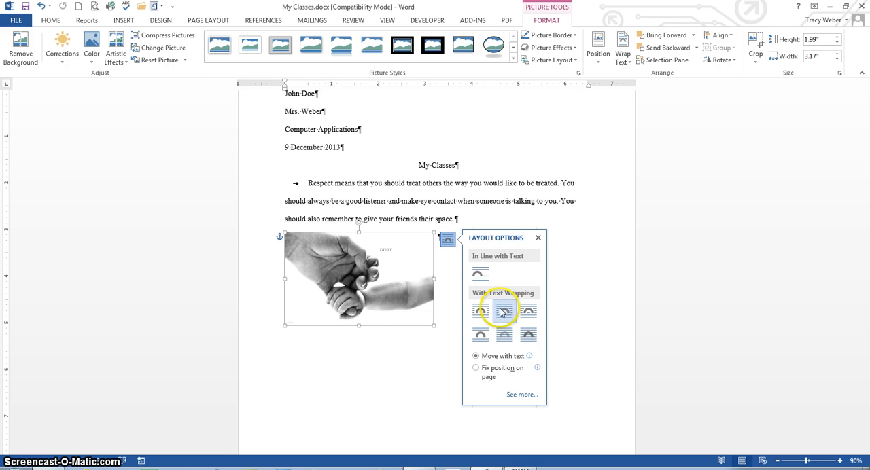
{"action": "left_click", "coordinate": [537, 239]}
Step: Drag the picture toward the centre of the page beneath the paragraph
{"action": "left_click", "coordinate": [357, 281]}
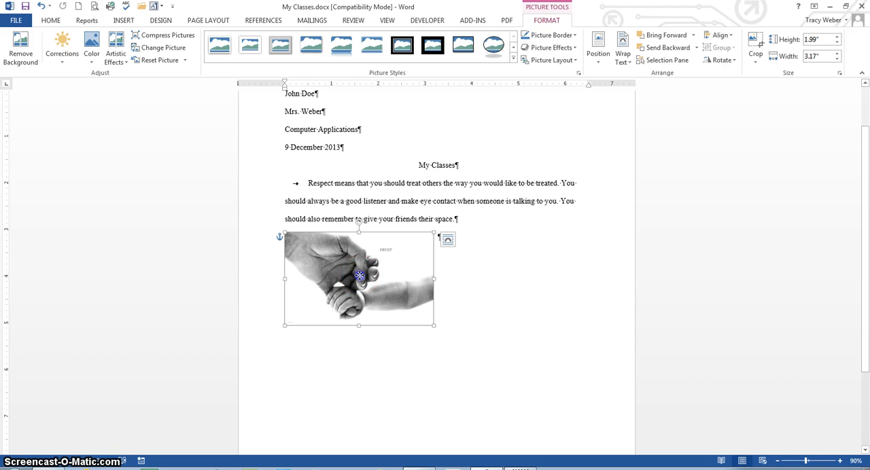
{"action": "left_click_drag", "start_coordinate": [360, 275], "coordinate": [440, 289]}
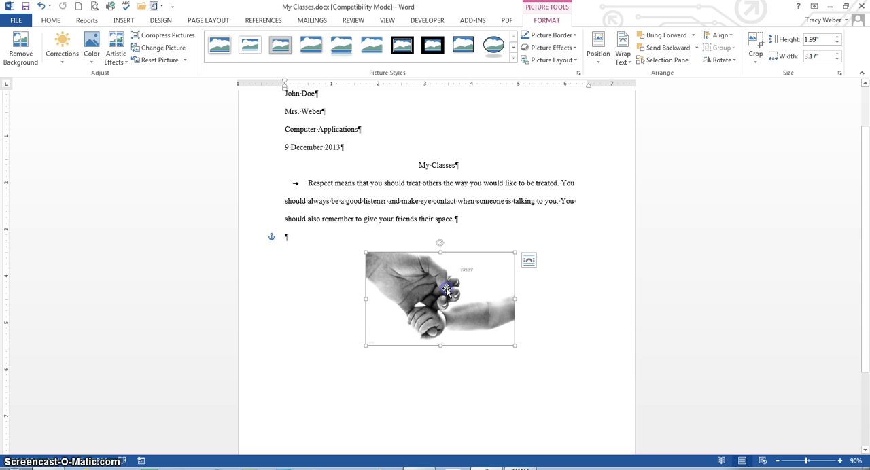
{"action": "left_click", "coordinate": [529, 263]}
Step: Apply Tight text wrapping to the picture again using Wrap Text
{"action": "left_click", "coordinate": [546, 21]}
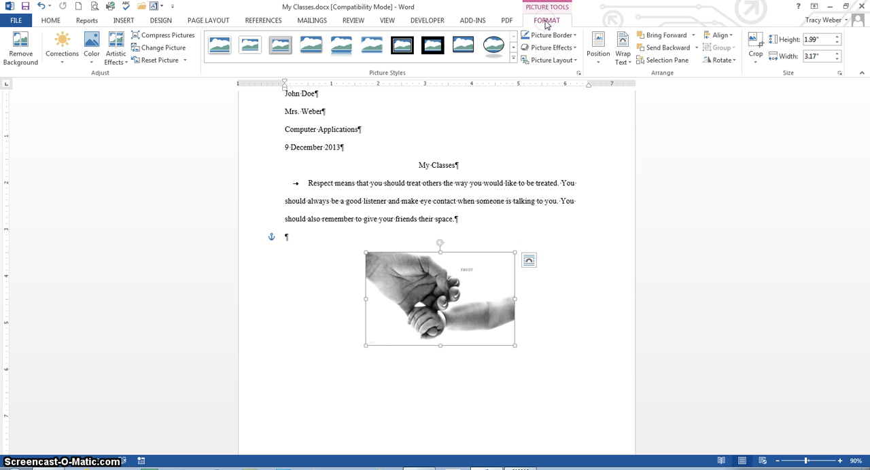
{"action": "left_click", "coordinate": [629, 62]}
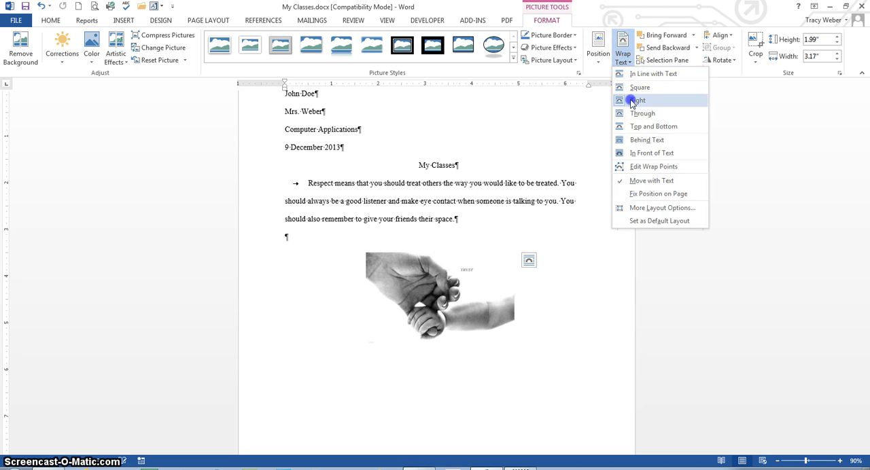
{"action": "left_click", "coordinate": [631, 100]}
Step: Nudge the picture slightly up and left, then deselect it
{"action": "left_click_drag", "start_coordinate": [484, 283], "coordinate": [470, 267]}
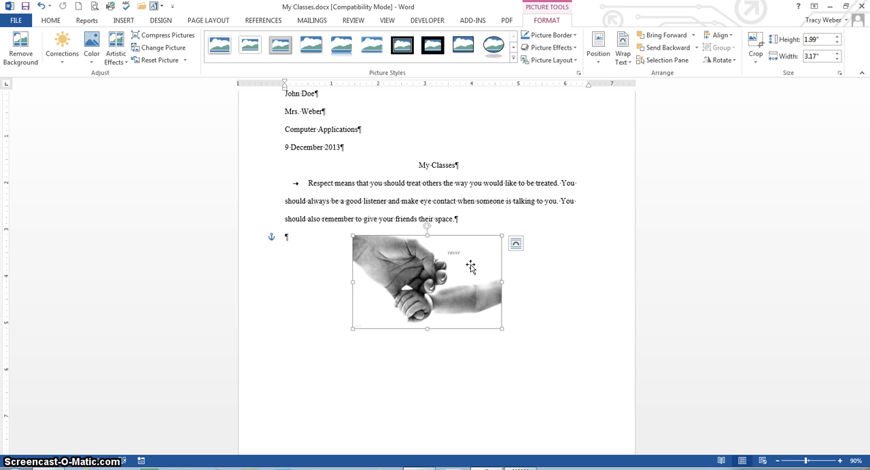
{"action": "left_click", "coordinate": [469, 266]}
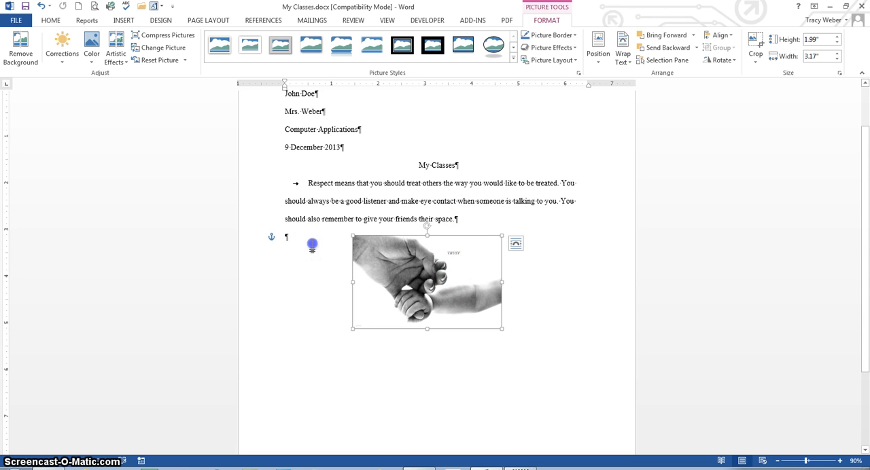
{"action": "left_click", "coordinate": [312, 243]}
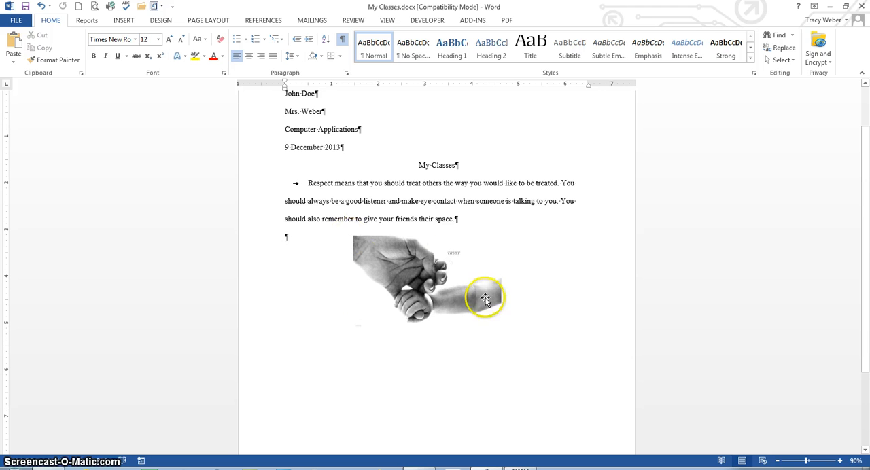
Step: Insert a Simple Text Box and replace its placeholder text with Trust
{"action": "left_click", "coordinate": [123, 21]}
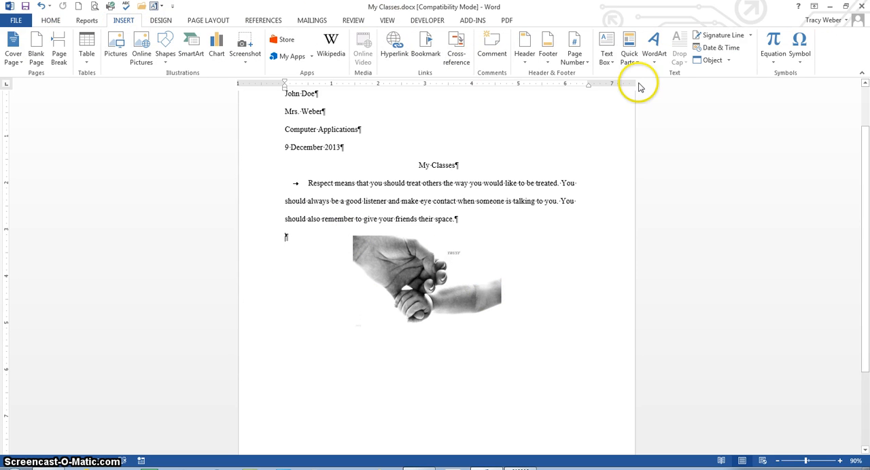
{"action": "left_click", "coordinate": [606, 59]}
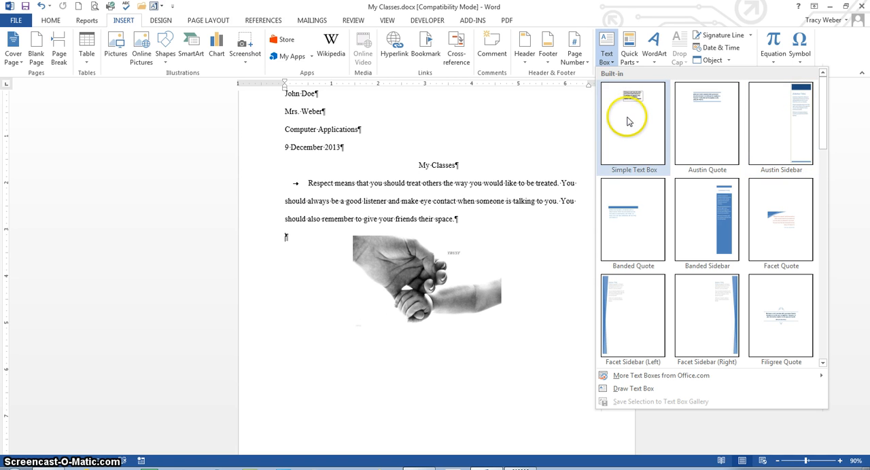
{"action": "left_click", "coordinate": [629, 122]}
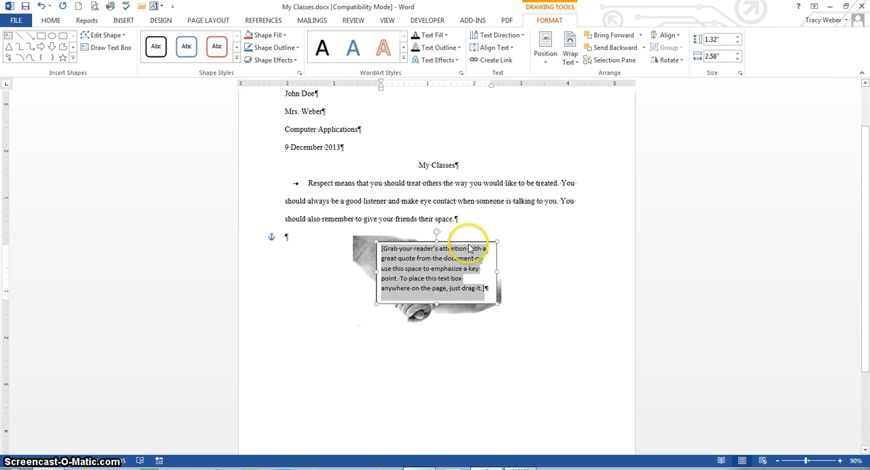
{"action": "left_click", "coordinate": [443, 271]}
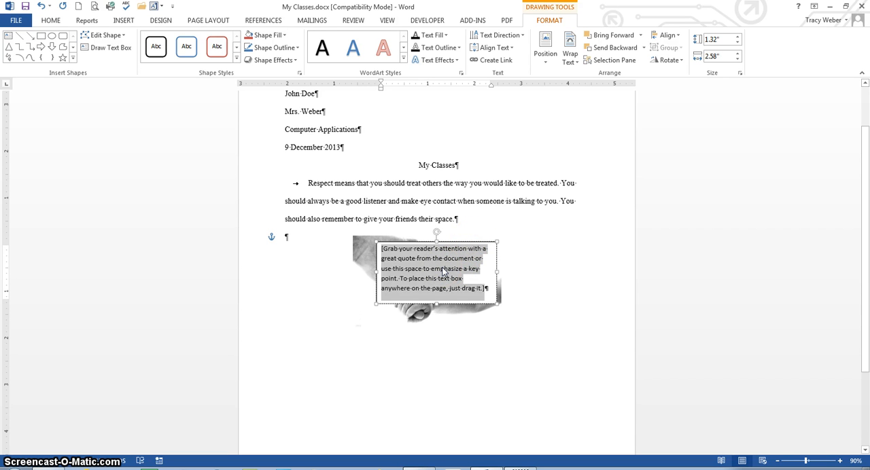
{"action": "type", "text": "Trust"}
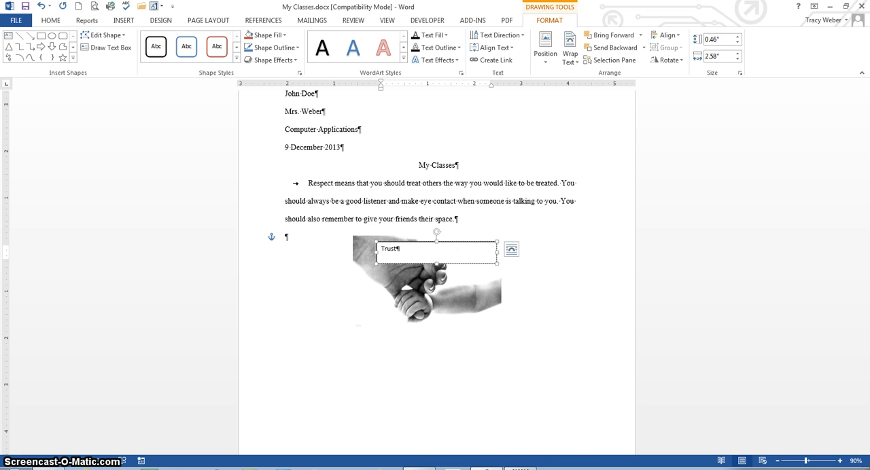
Step: Centre the Trust text within the text box
{"action": "left_click", "coordinate": [429, 253]}
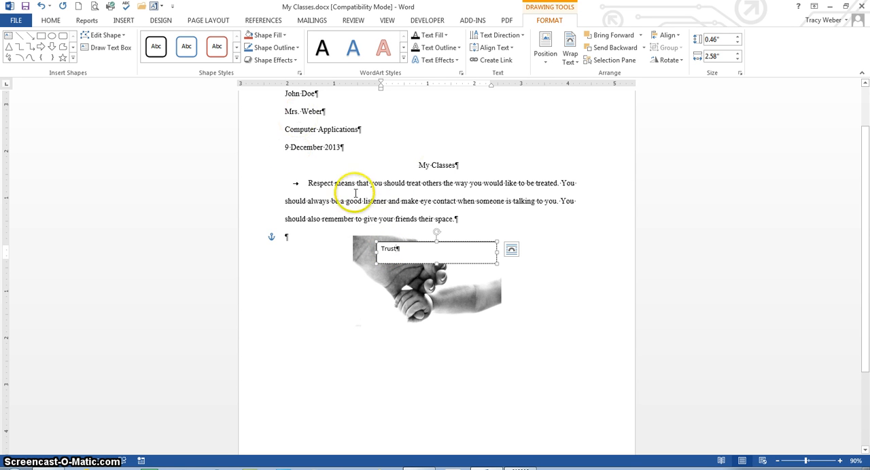
{"action": "left_click", "coordinate": [51, 21]}
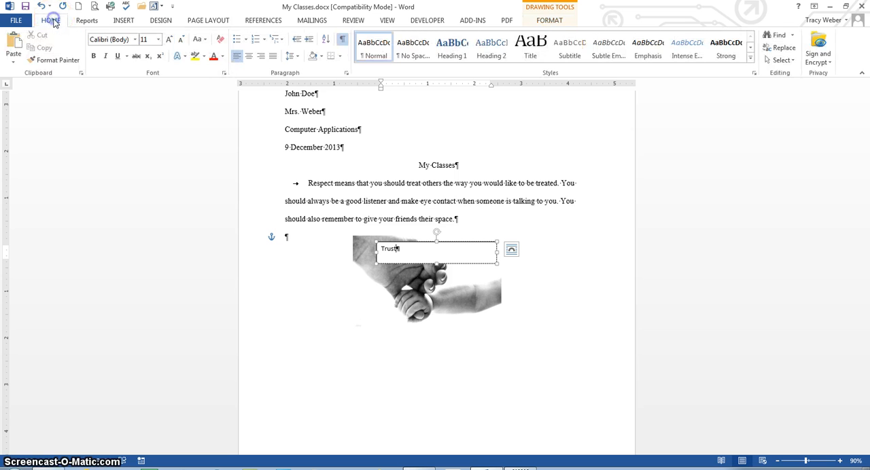
{"action": "left_click", "coordinate": [249, 58]}
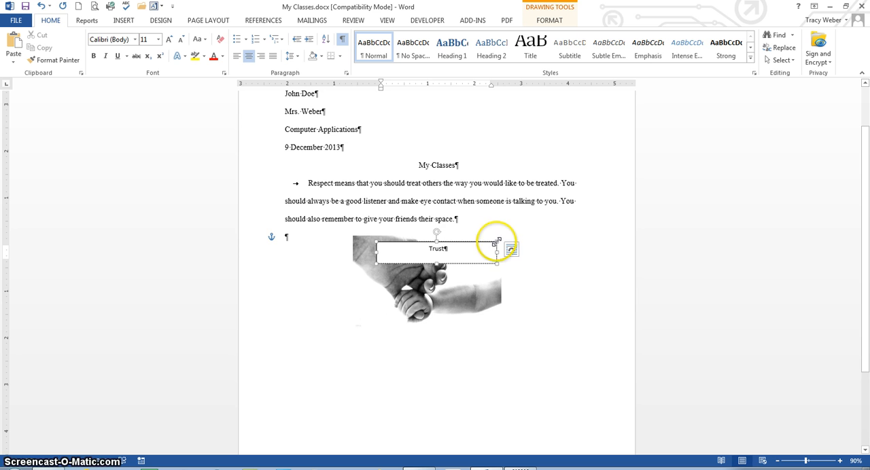
Step: Move the text box to just below the picture
{"action": "mouse_move", "coordinate": [498, 240]}
{"action": "left_mouse_down"}
{"action": "mouse_move", "coordinate": [513, 225]}
{"action": "mouse_move", "coordinate": [497, 240]}
{"action": "left_mouse_up"}
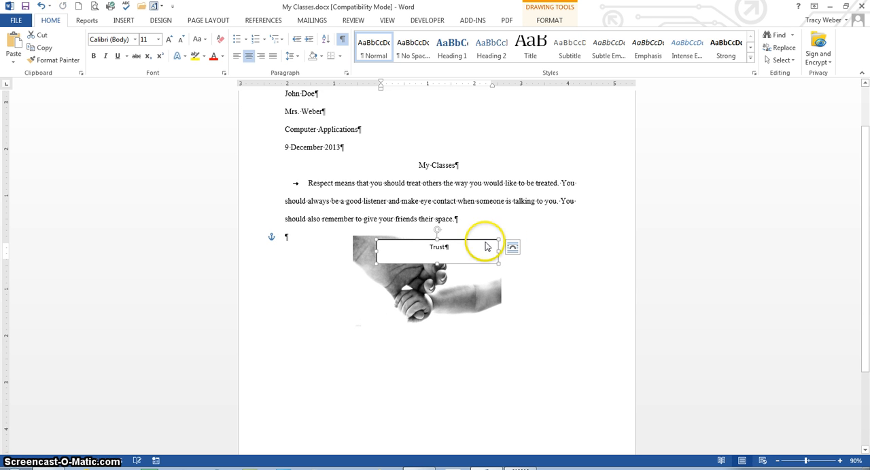
{"action": "mouse_move", "coordinate": [437, 231]}
{"action": "left_mouse_down"}
{"action": "mouse_move", "coordinate": [464, 230]}
{"action": "mouse_move", "coordinate": [412, 233]}
{"action": "mouse_move", "coordinate": [438, 230]}
{"action": "left_mouse_up"}
{"action": "left_click_drag", "start_coordinate": [472, 240], "coordinate": [459, 340]}
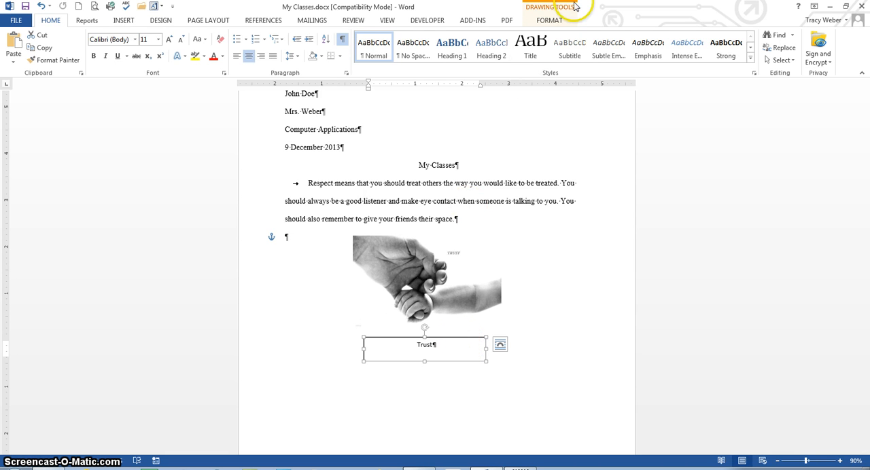
Step: Remove the text box's outline by setting Shape Outline to No Outline, then deselect it
{"action": "left_click", "coordinate": [551, 20]}
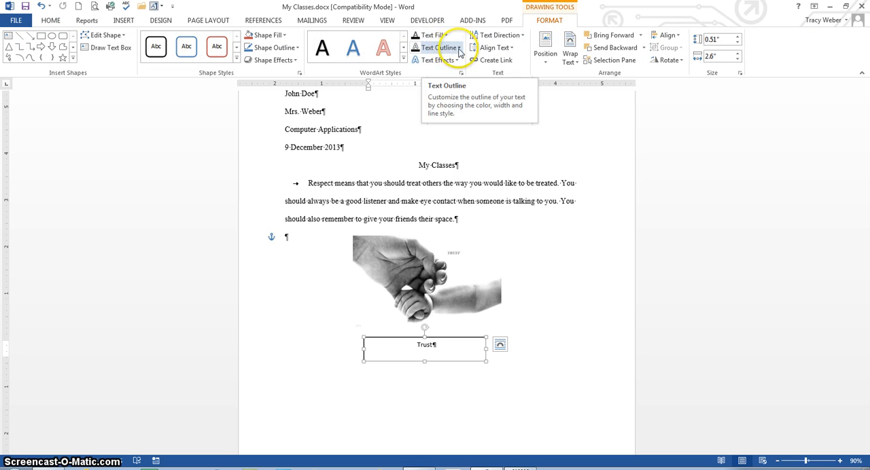
{"action": "left_click", "coordinate": [293, 49]}
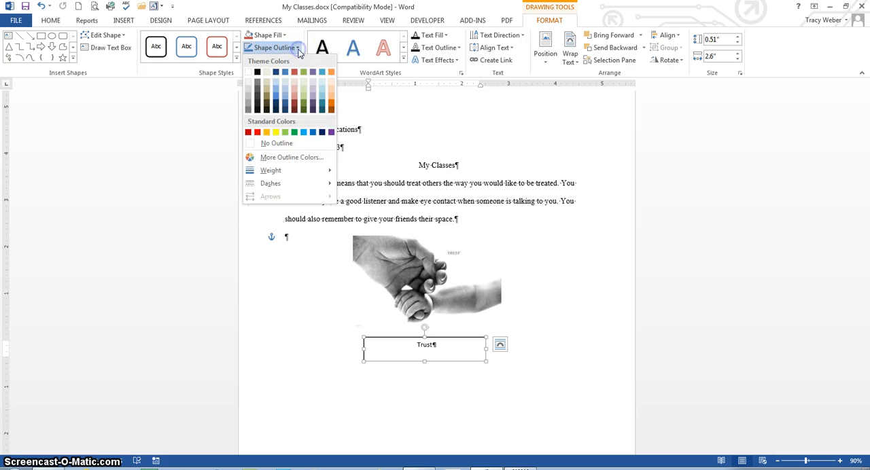
{"action": "left_click", "coordinate": [275, 144]}
{"action": "left_click", "coordinate": [499, 254]}
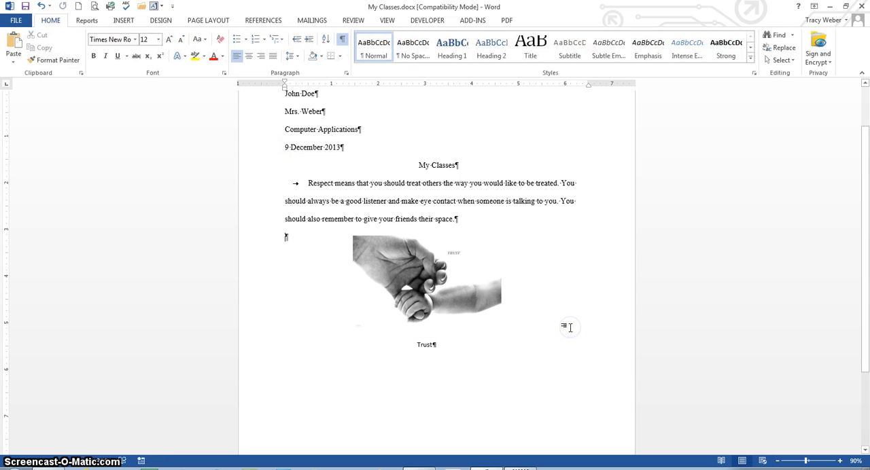